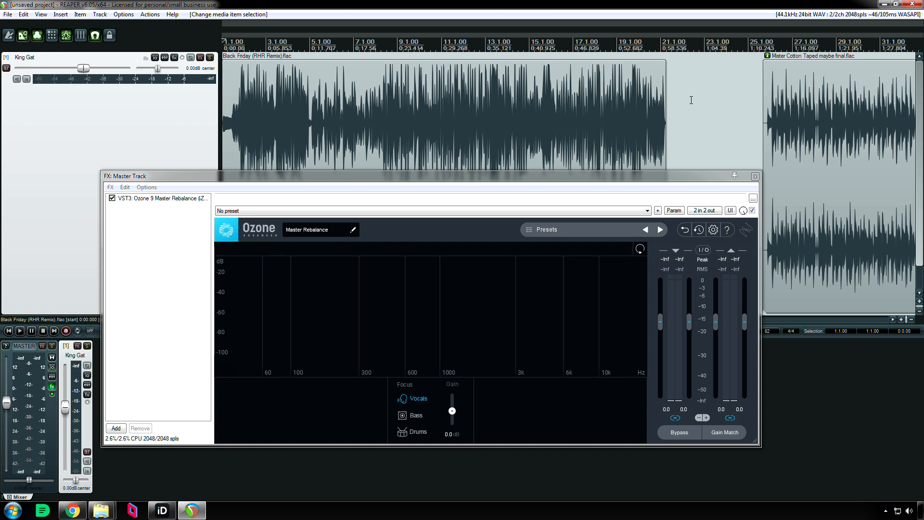
Place the play cursor near the start of the Black Friday (RHR Remix) item and audition it from there
left_click(322, 111)
left_click(291, 113)
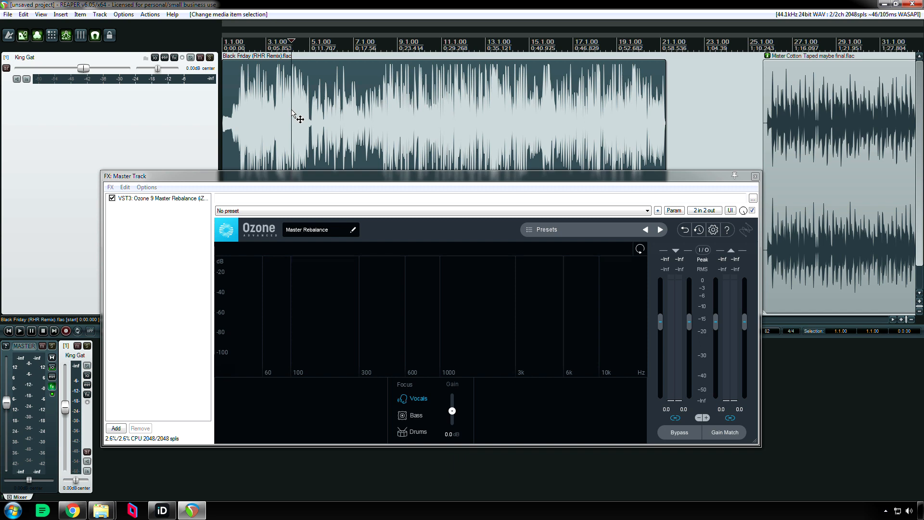
left_click(232, 102)
key("space")
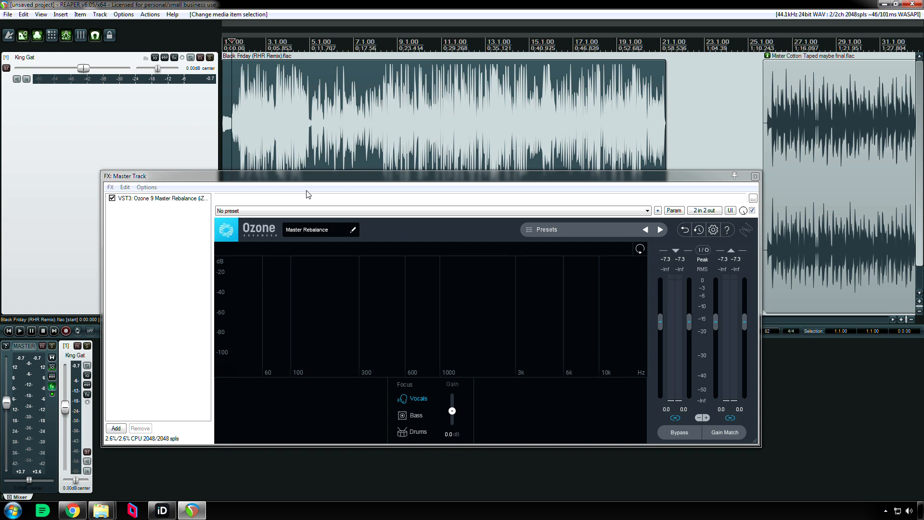
key("space")
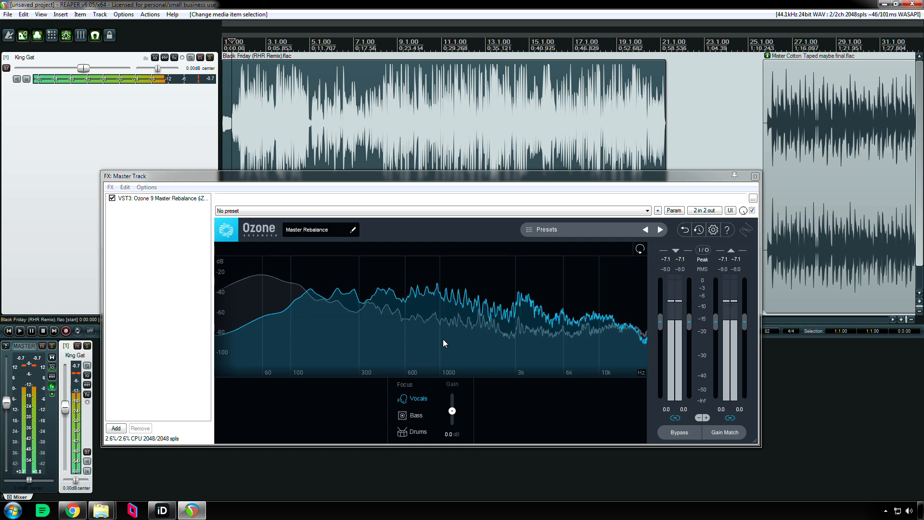
key("space")
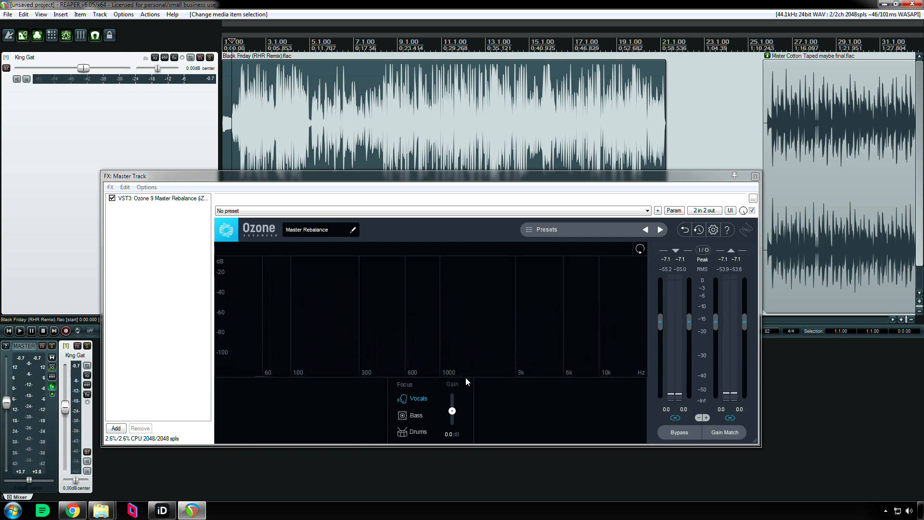
Lower the vocals gain to -1.9 dB in Master Rebalance and audition the change
left_click_drag(450, 410, 451, 415)
key("space")
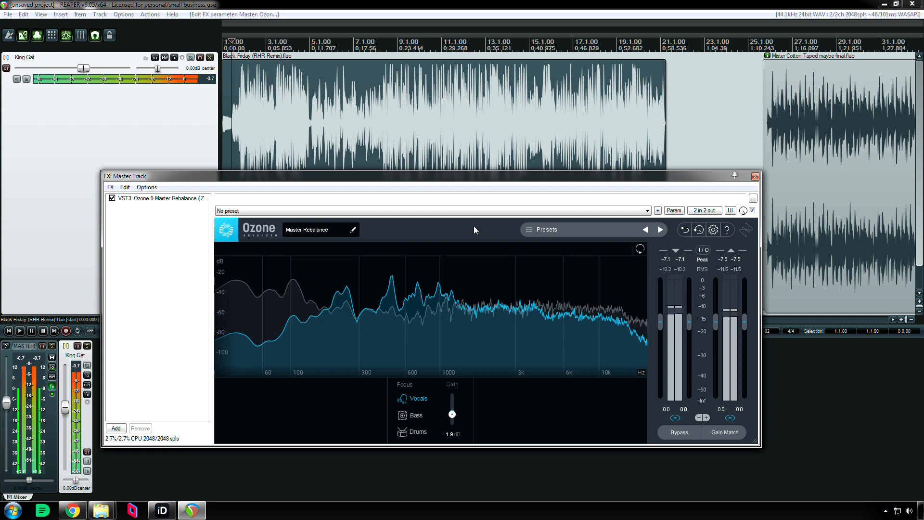
key("space")
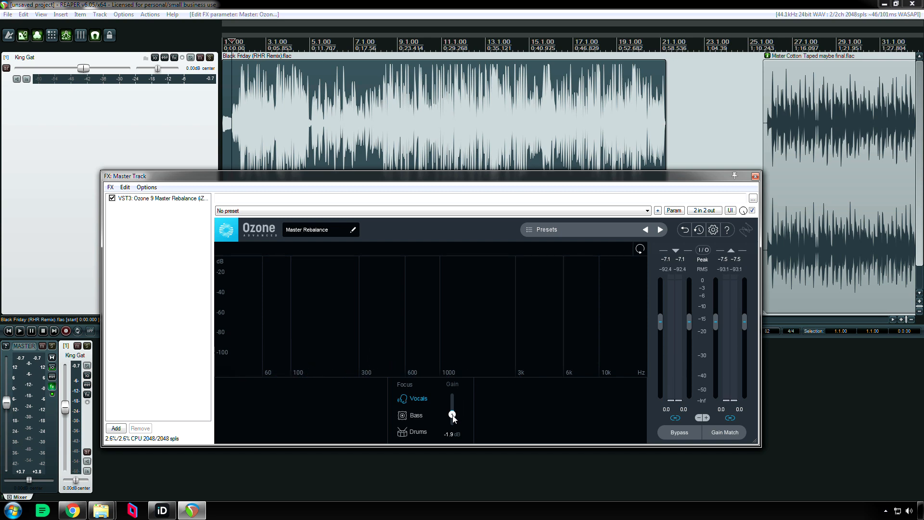
Lower the vocals gain to -3.9 dB and audition the Black Friday item
left_click_drag(453, 416, 453, 420)
left_click(417, 130)
key("space")
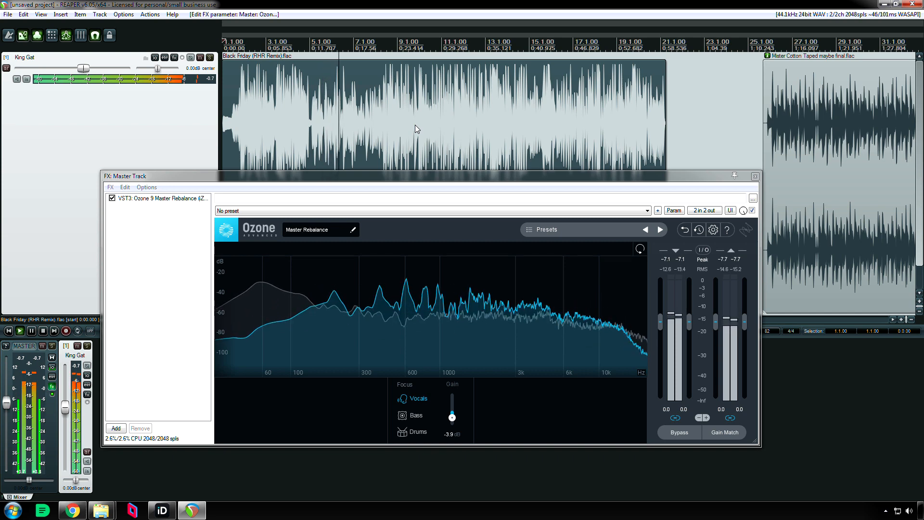
key("space")
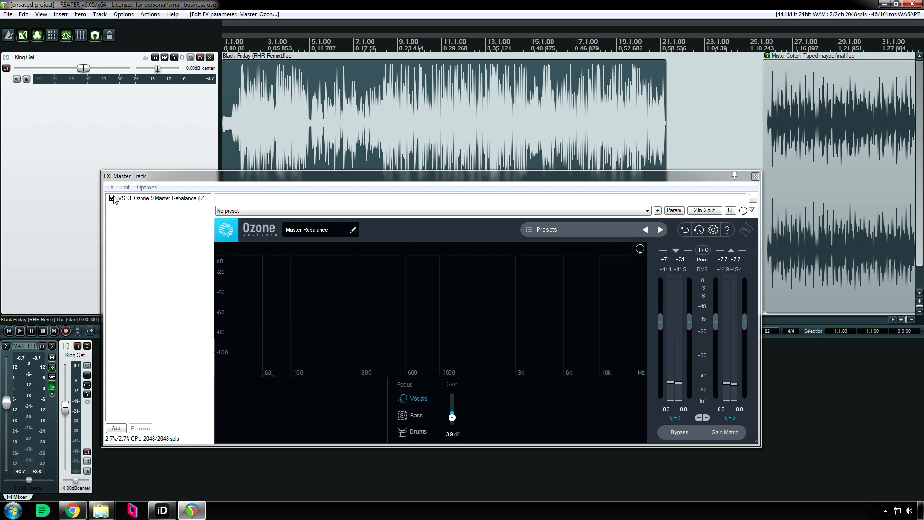
Play the Black Friday item from around bar 4, comparing the sound with Master Rebalance bypassed and active, and leave the processing active
left_click(294, 124)
key("space")
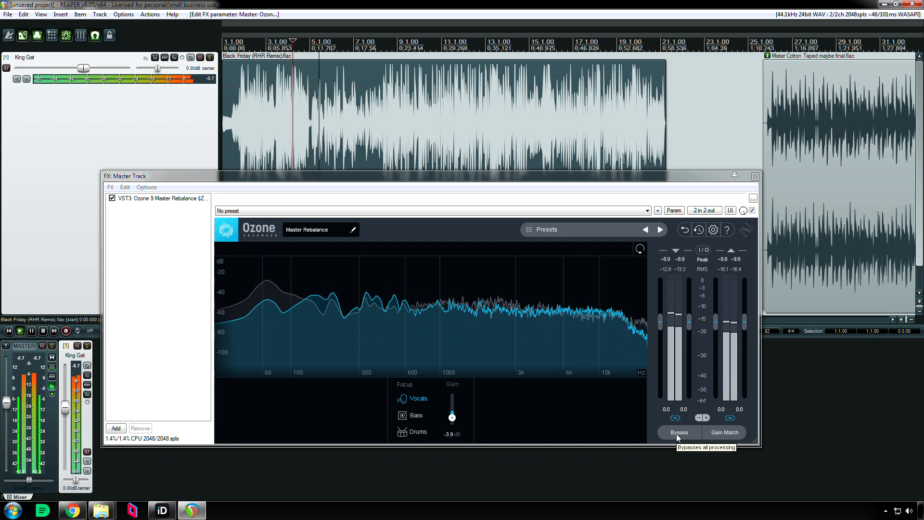
left_click(677, 434)
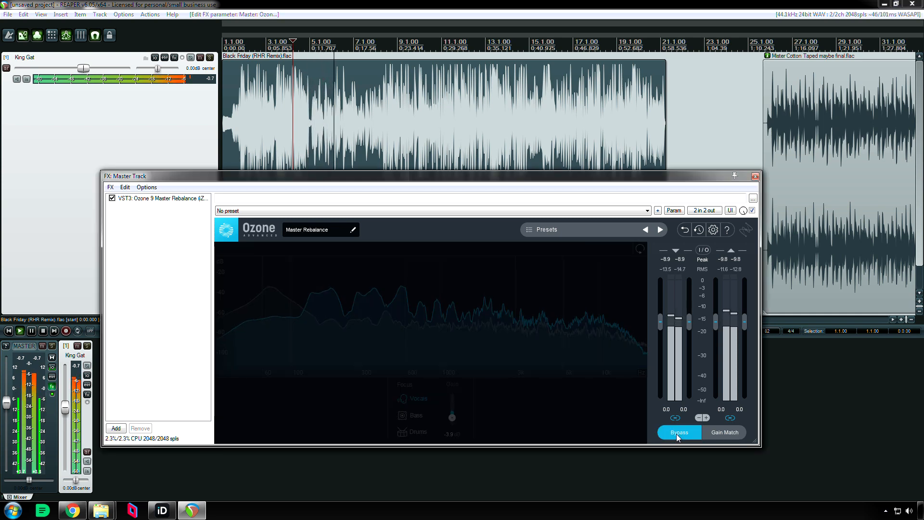
left_click(676, 434)
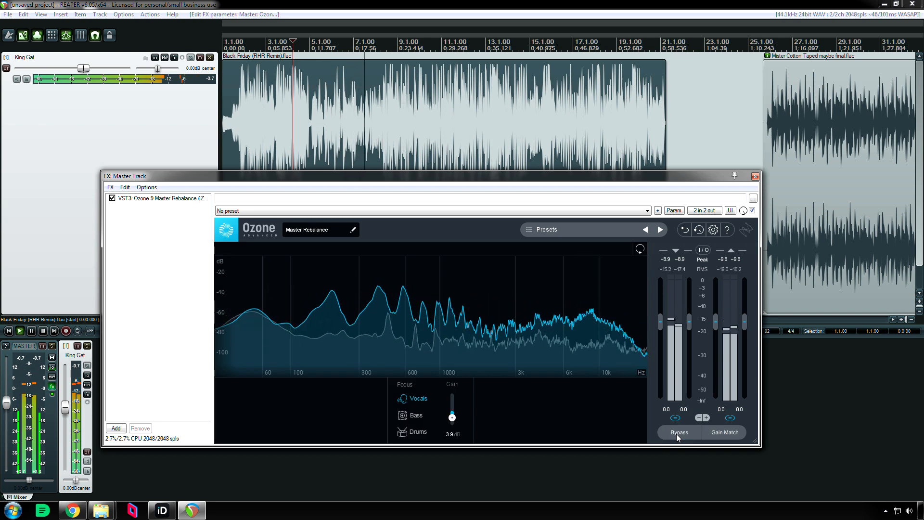
left_click(676, 434)
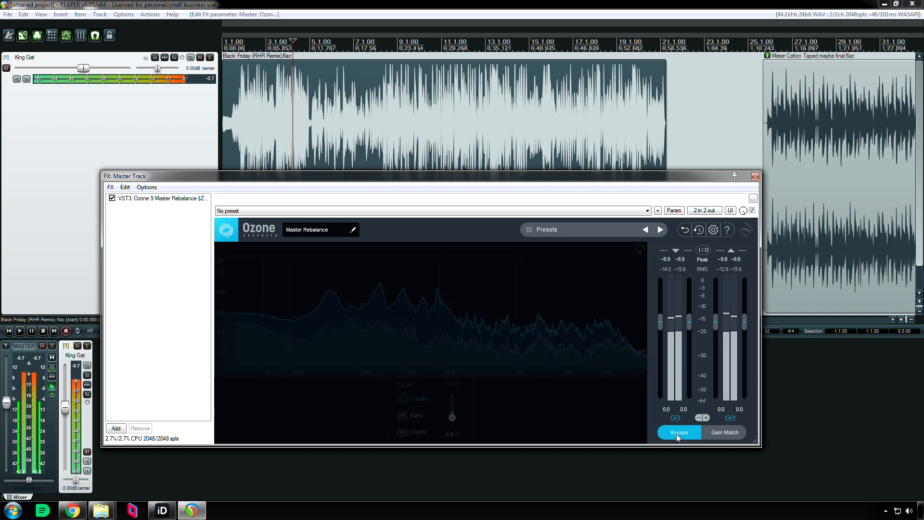
key("space")
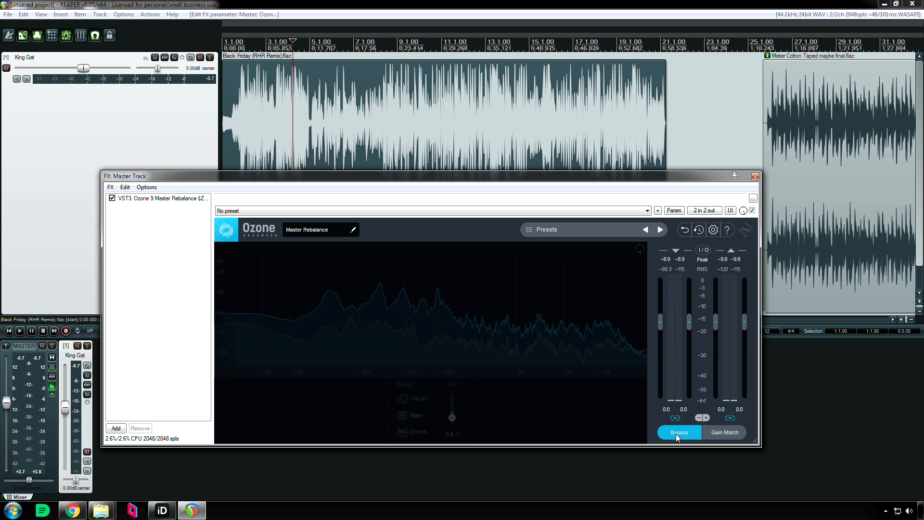
left_click(676, 434)
Select the Mater Cotton Taped maybe final.flac item and bring it into view in the timeline
left_click(815, 272)
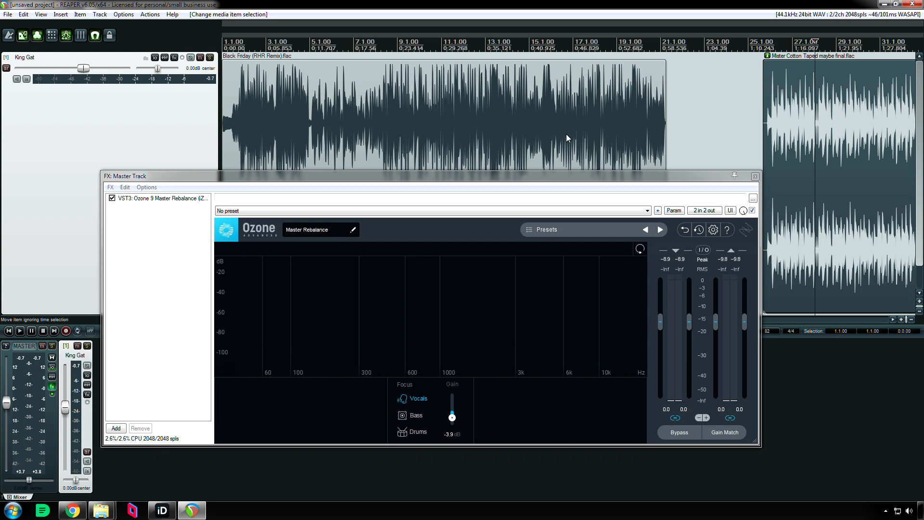
scroll(891, 317, "right", 5)
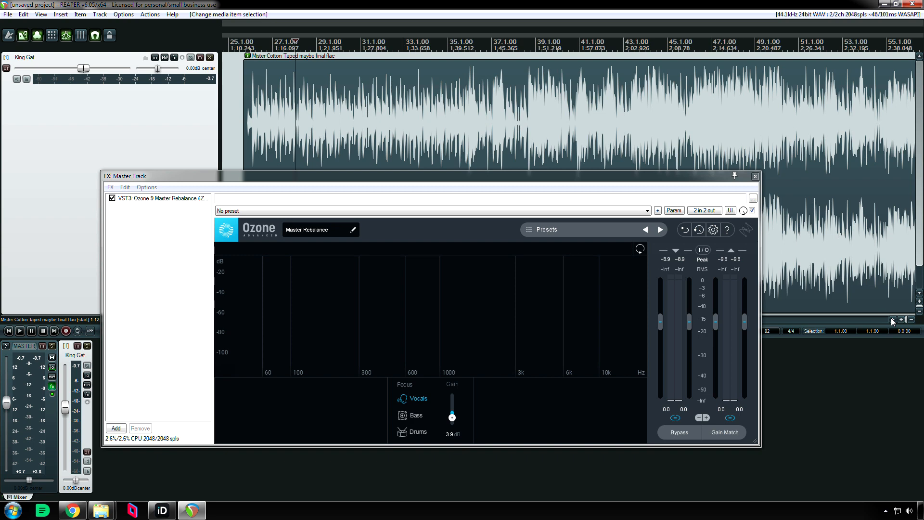
scroll(891, 318, "right", 1)
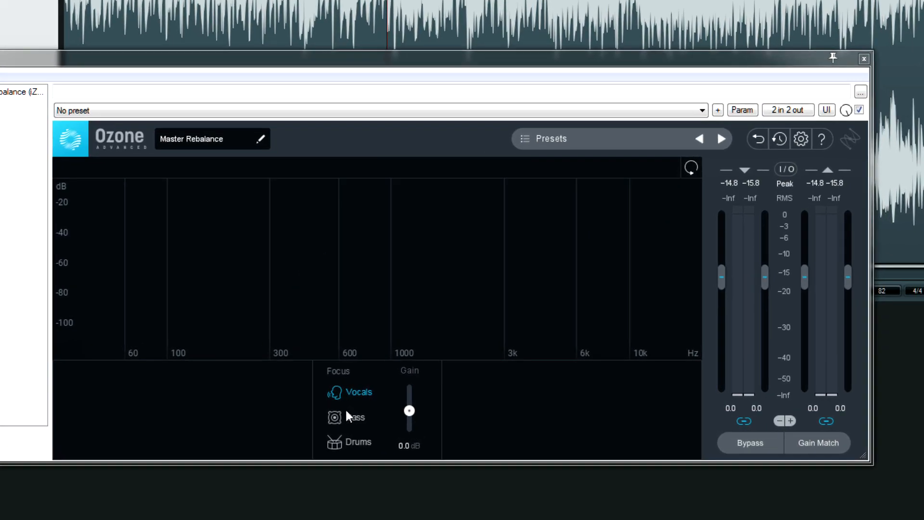
Switch the Master Rebalance focus through Bass and Drums and back to Vocals
left_click(351, 416)
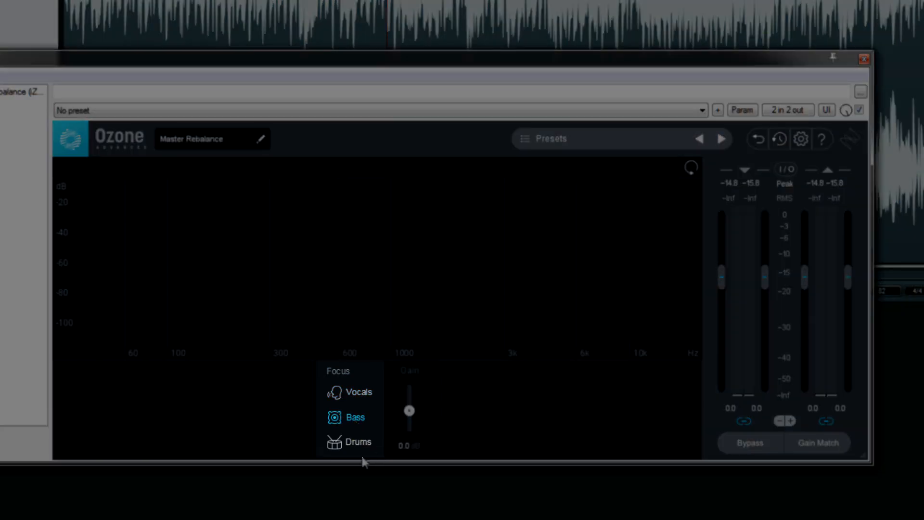
left_click(363, 440)
left_click(358, 391)
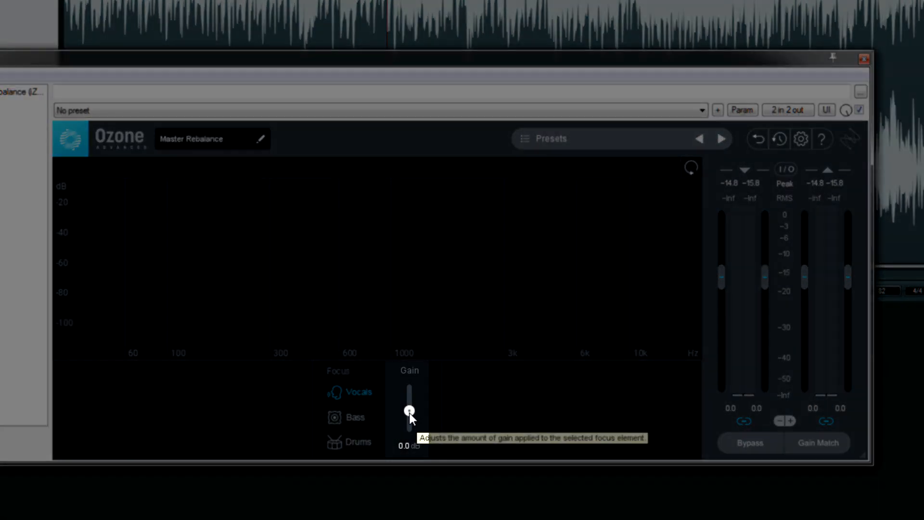
Lower the vocals gain to about -9 dB and audition the Mater Cotton item
key("space")
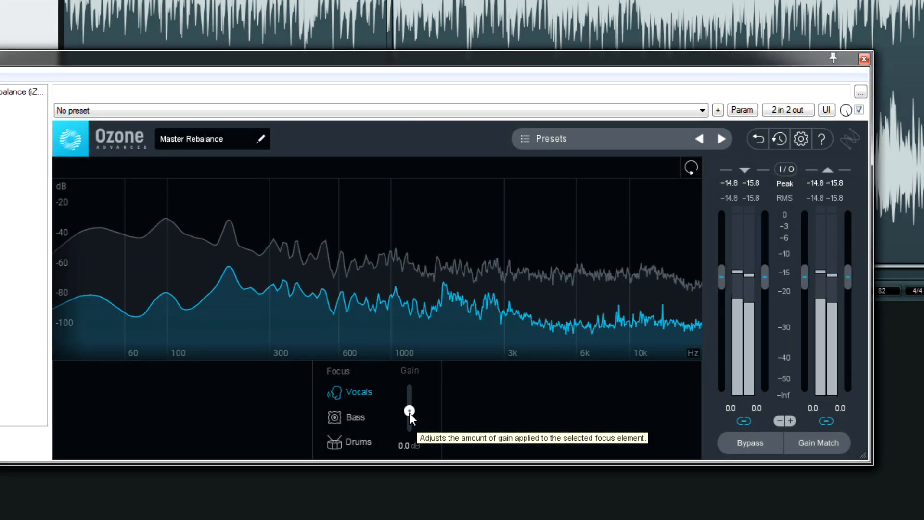
left_click_drag(408, 412, 406, 452)
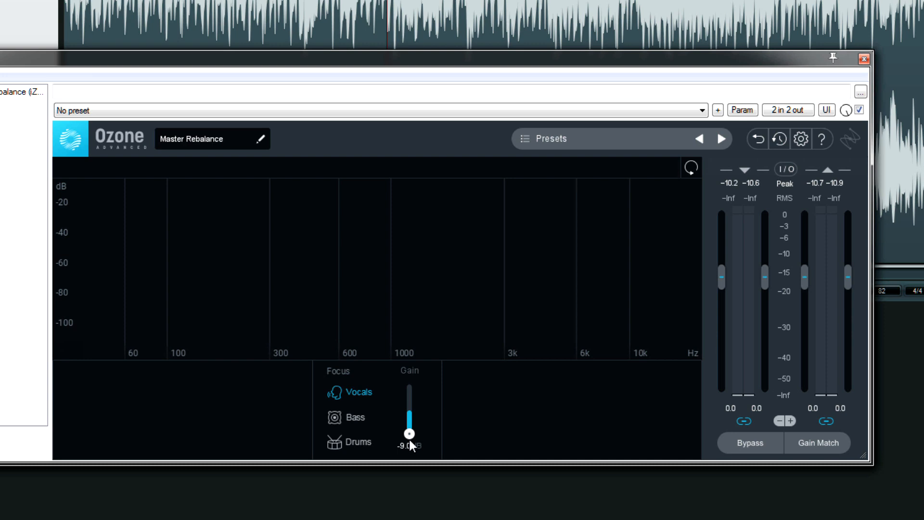
key("space")
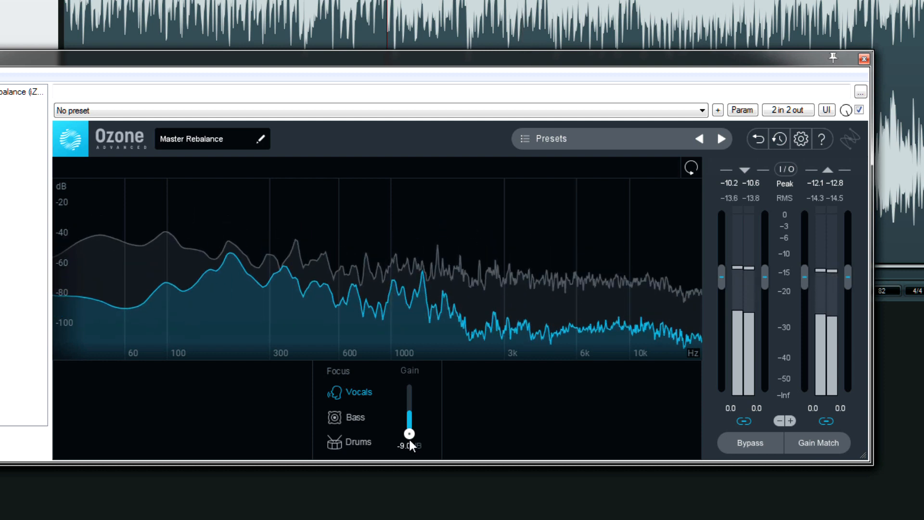
Set the vocals gain to -3.0 dB and audition the result
mouse_move(409, 433)
left_mouse_down()
mouse_move(413, 412)
mouse_move(413, 421)
left_mouse_up()
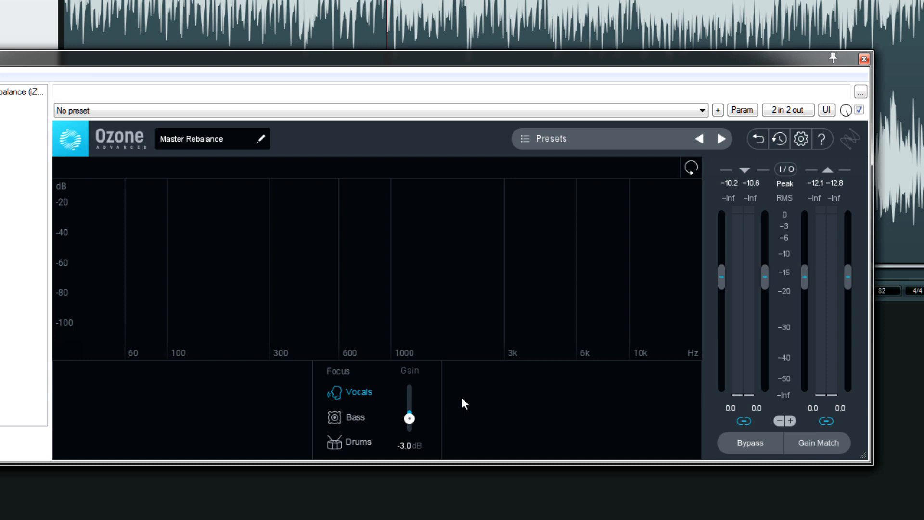
key("space")
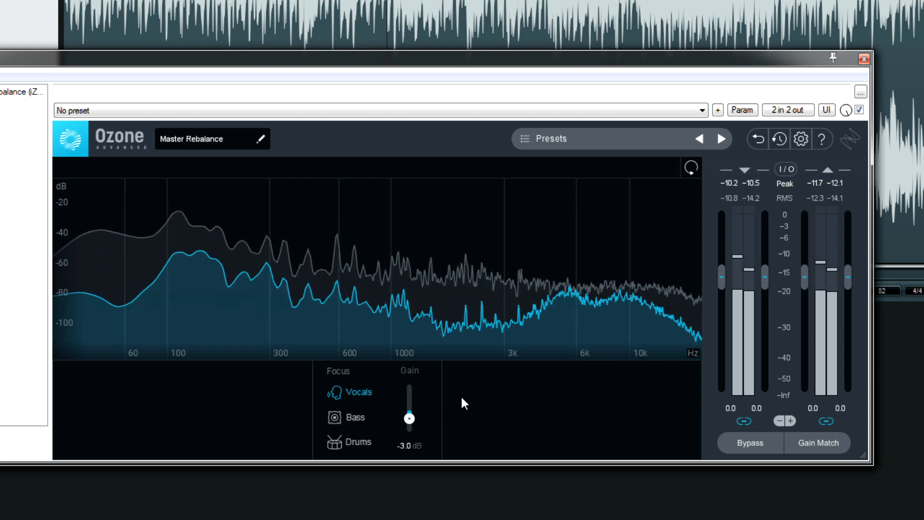
key("space")
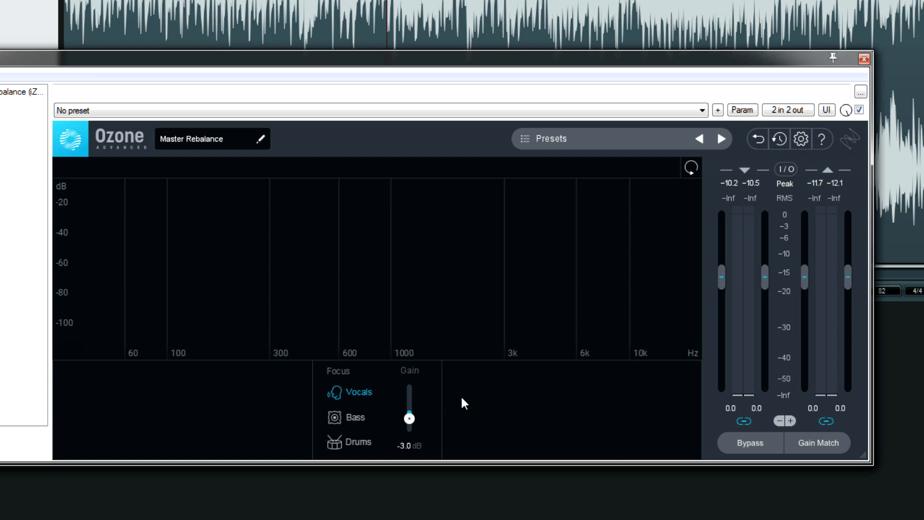
Set the focus to Drums, try a gain boost during playback, and return the drums gain to 0.0 dB
left_click(371, 444)
key("space")
left_click_drag(410, 418, 413, 400)
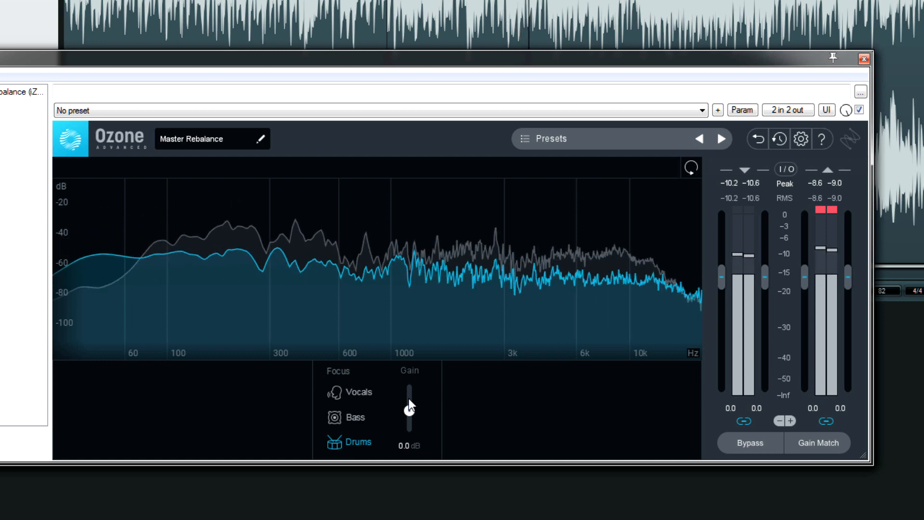
left_click_drag(408, 401, 407, 410)
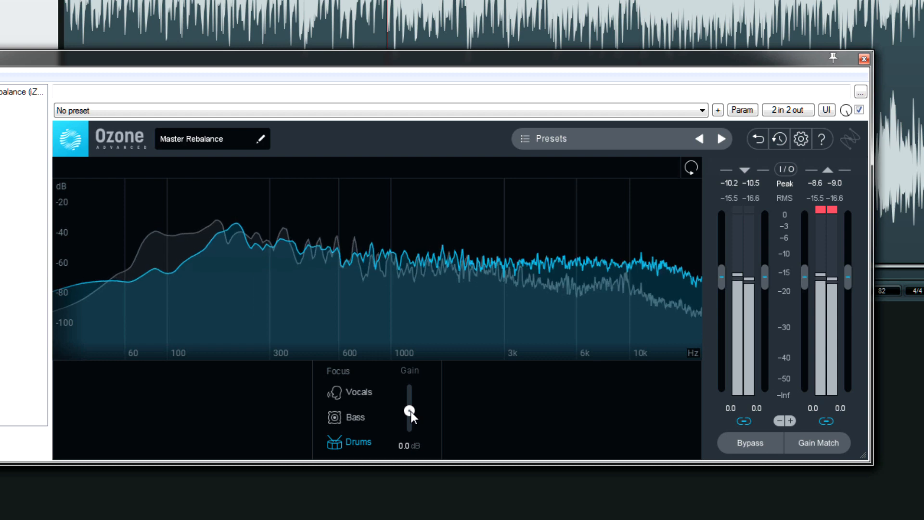
Set the focus to Bass, audition a cut of about 9 dB, and set the bass gain to -3.9 dB
left_click(361, 417)
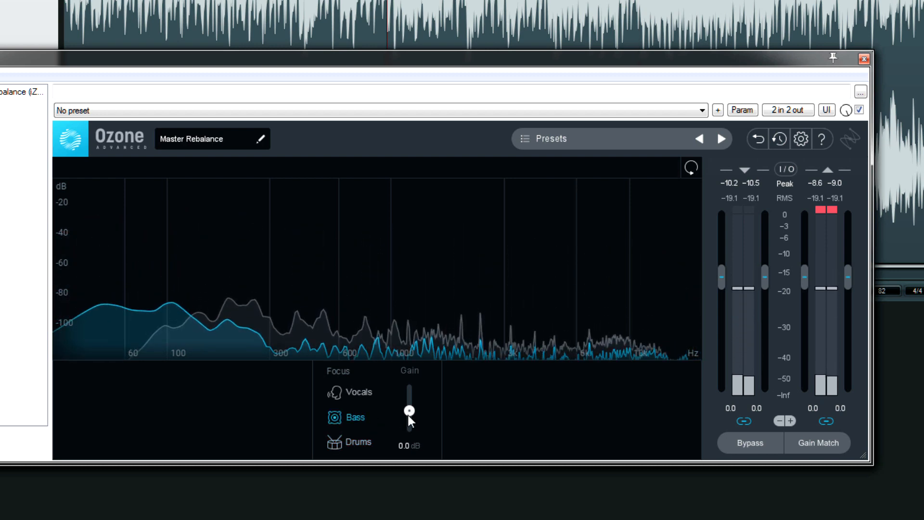
left_click_drag(411, 412, 411, 421)
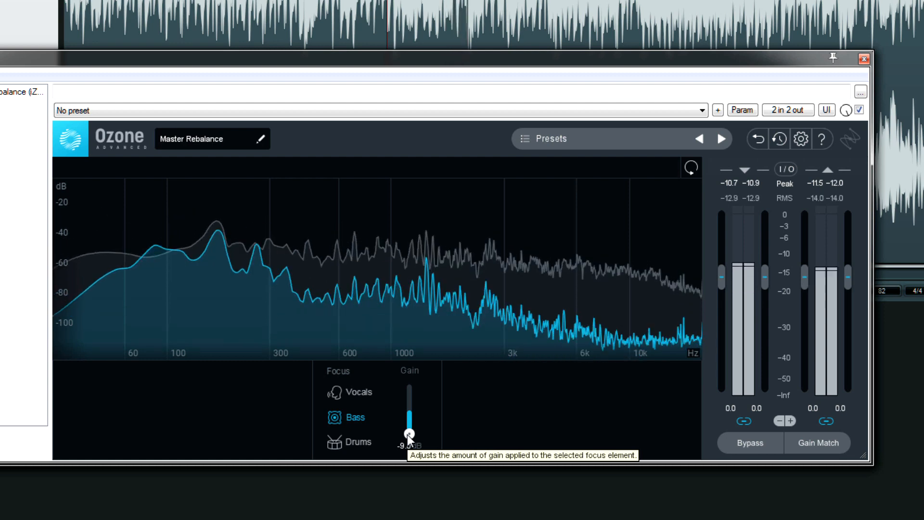
left_click_drag(407, 434, 404, 418)
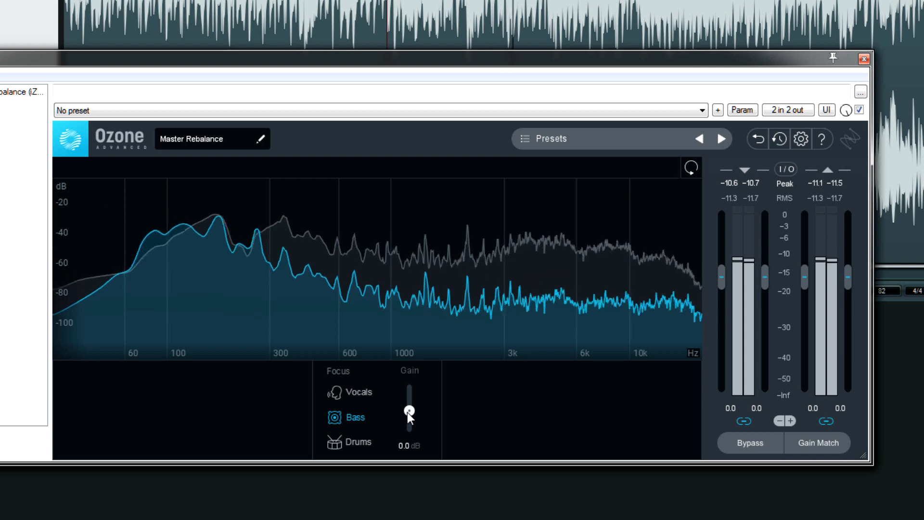
mouse_move(409, 411)
left_mouse_down()
mouse_move(406, 453)
mouse_move(411, 420)
left_mouse_up()
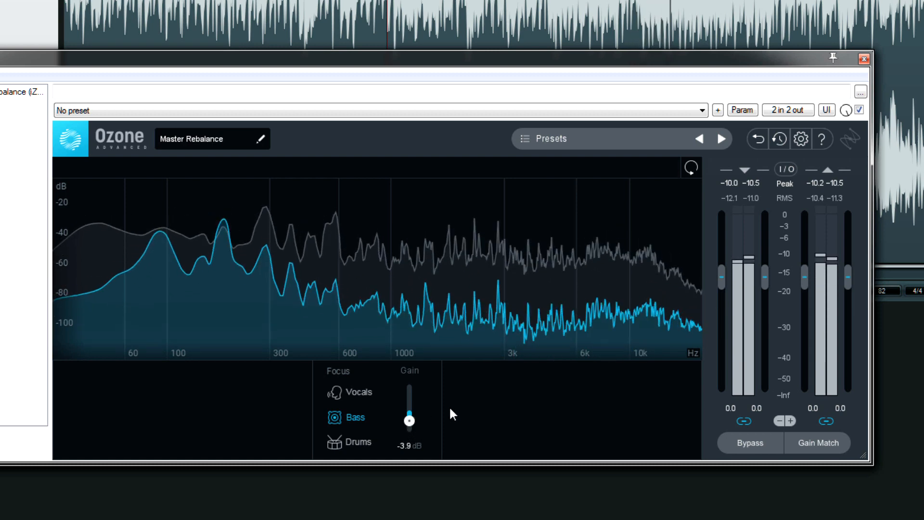
key("space")
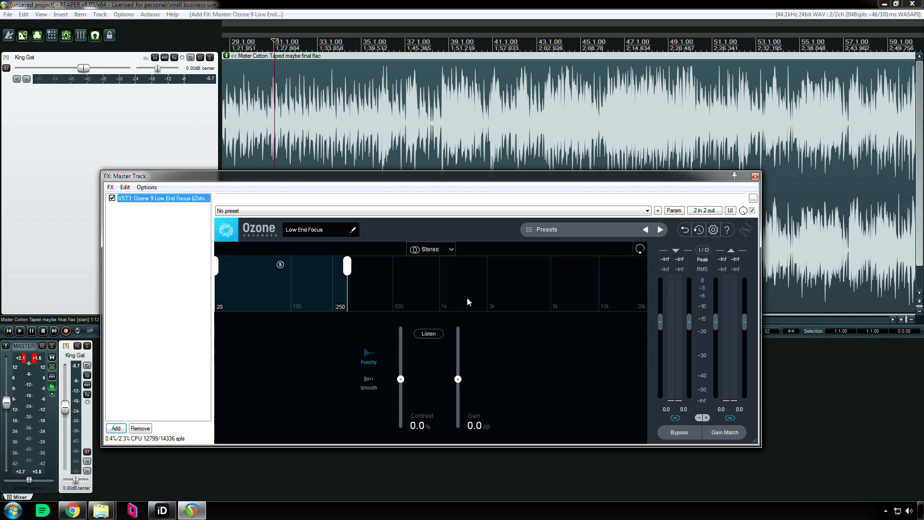
Set the Low End Focus action region to span 20 to 300 Hz
left_click_drag(396, 180, 366, 163)
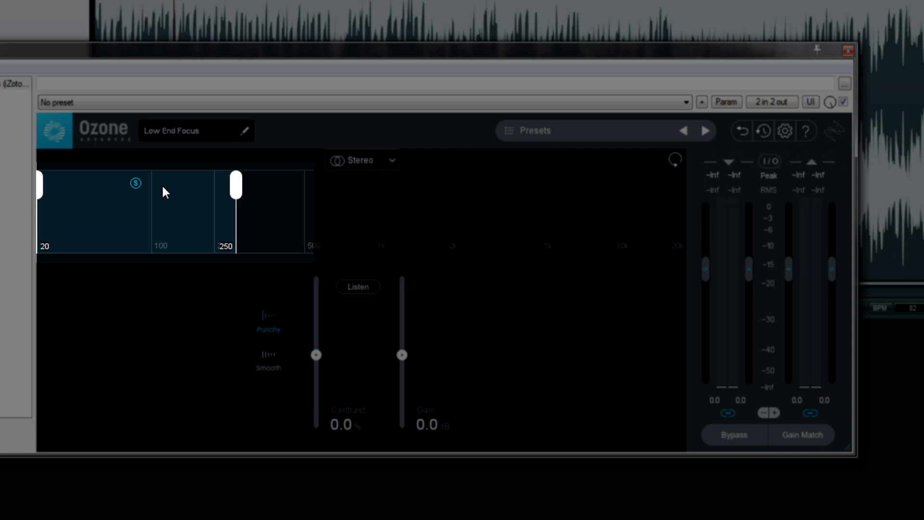
left_click_drag(237, 187, 257, 217)
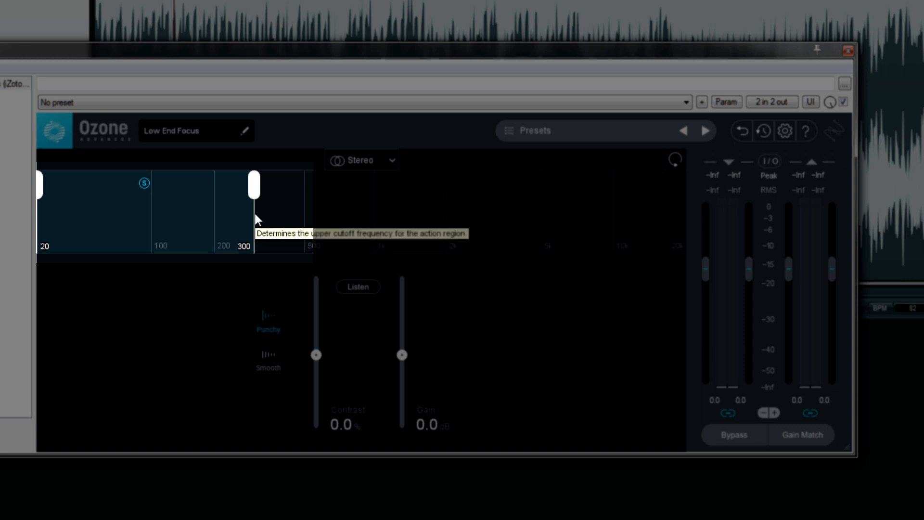
left_click_drag(40, 186, 5, 184)
Try narrowing the action region to an upper cutoff of 91 Hz, and return the cutoff to 300 Hz
left_click_drag(249, 186, 143, 192)
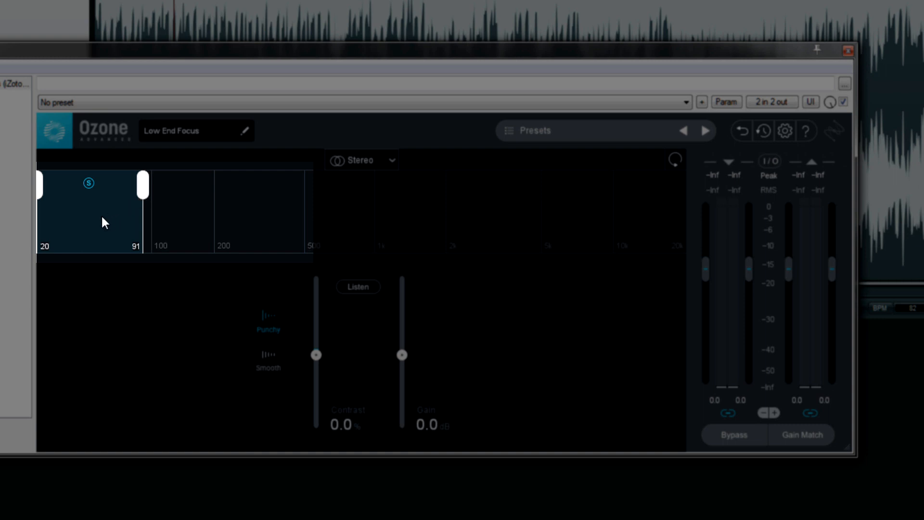
left_click_drag(100, 218, 72, 226)
double_click(143, 190)
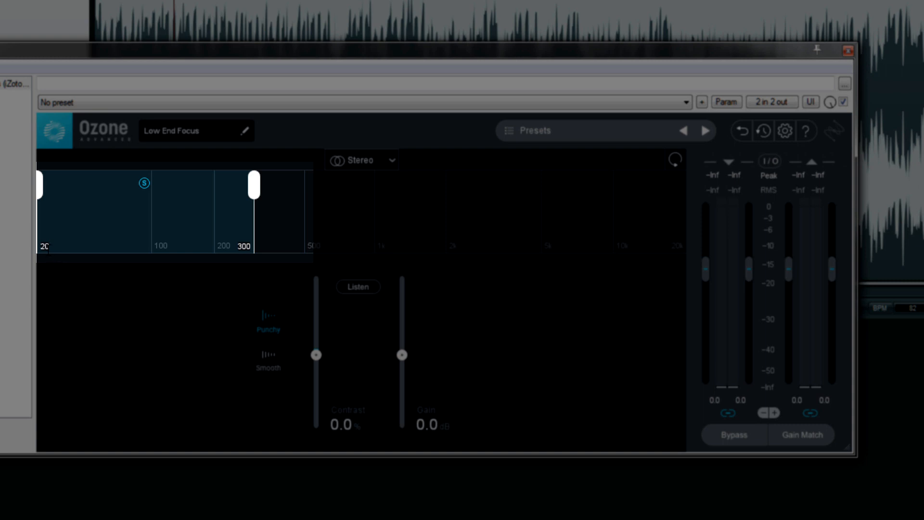
Set the Low End Focus action region to span 40 to 200 Hz
double_click(45, 247)
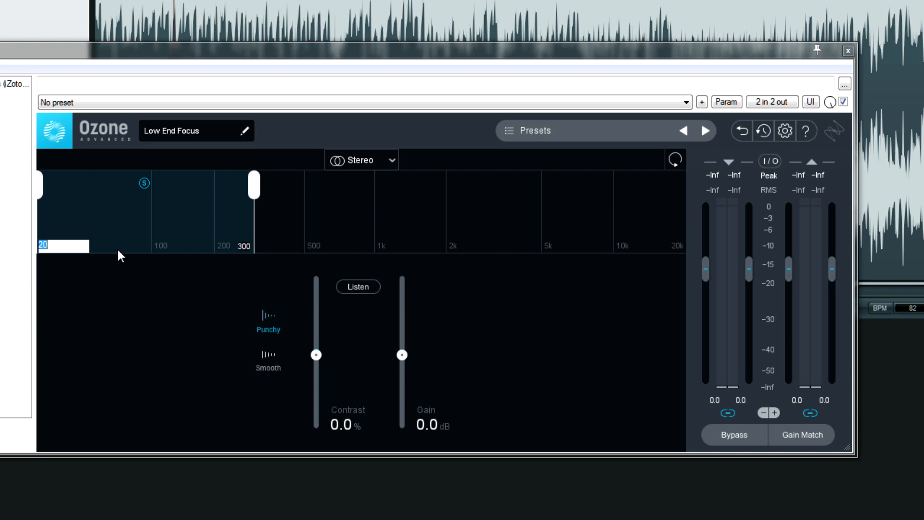
type("40")
key("Return")
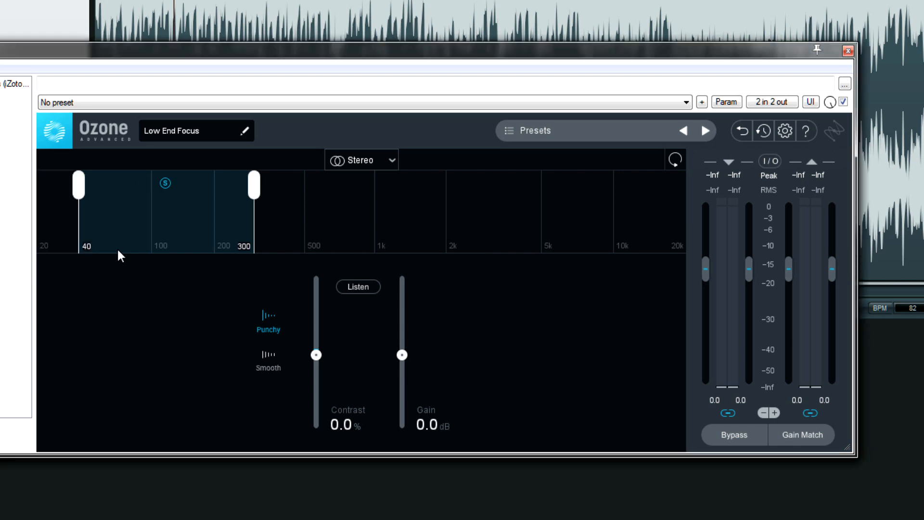
double_click(242, 245)
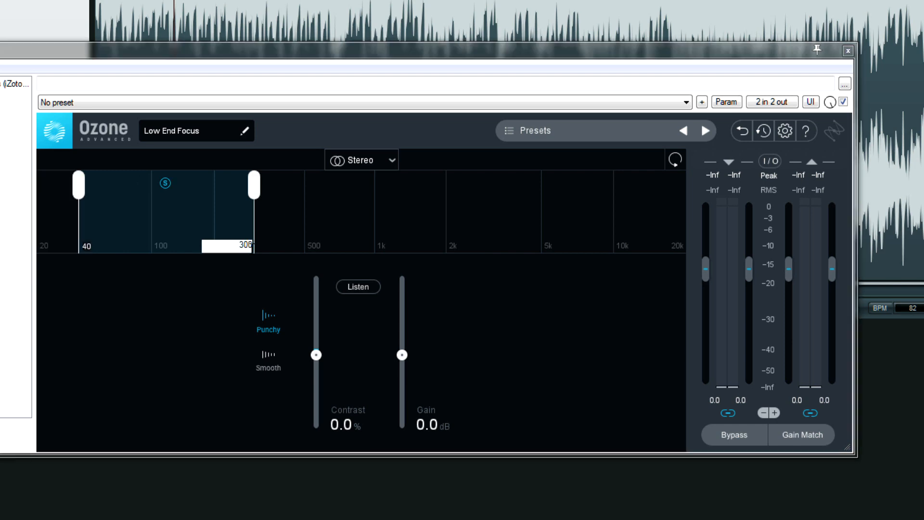
type("200")
key("Return")
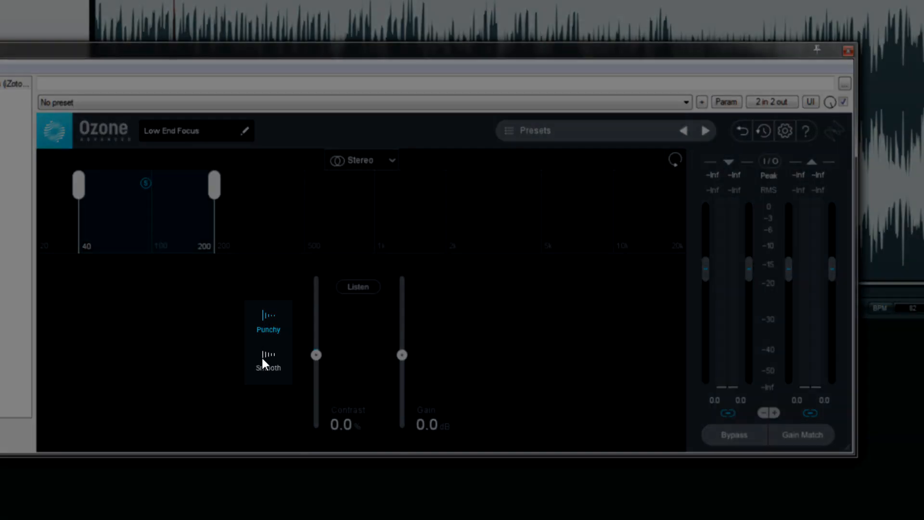
Try the Smooth response mode in Low End Focus and return to Punchy
left_click(263, 360)
left_click(270, 329)
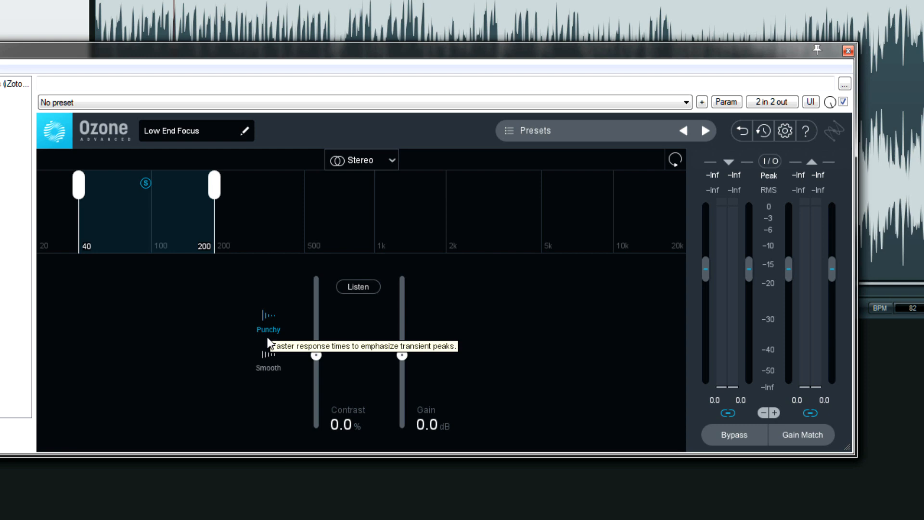
left_click(264, 368)
left_click(268, 323)
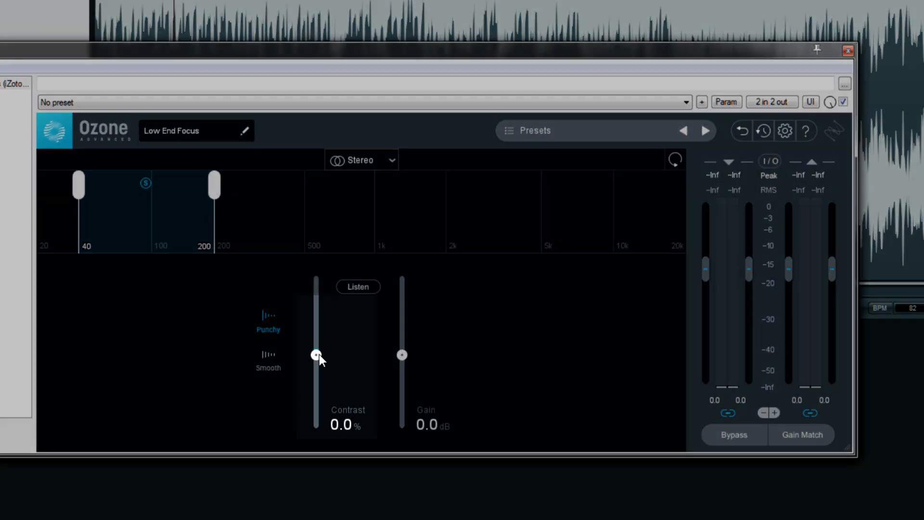
Try Contrast amounts of about 27.9%, -36.5% and 51.0%, resetting the Contrast to its default after the first and last
left_click_drag(316, 355, 320, 333)
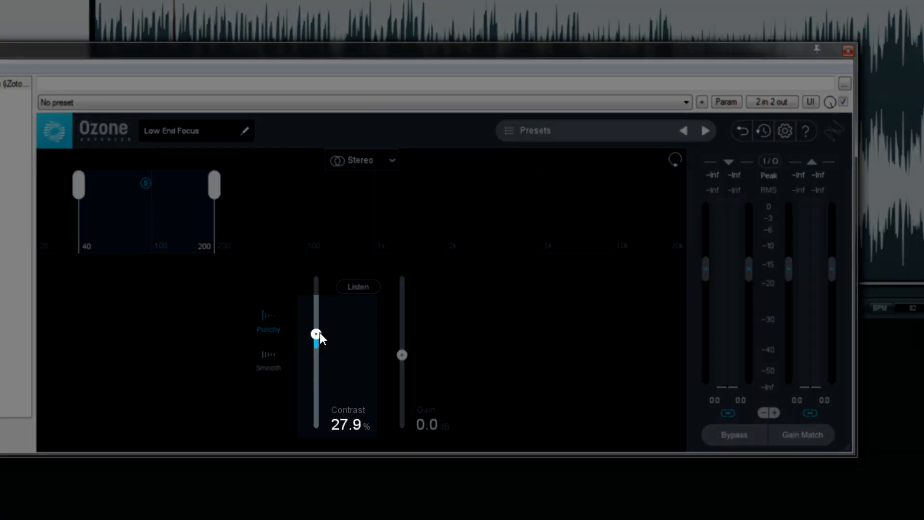
double_click(318, 334)
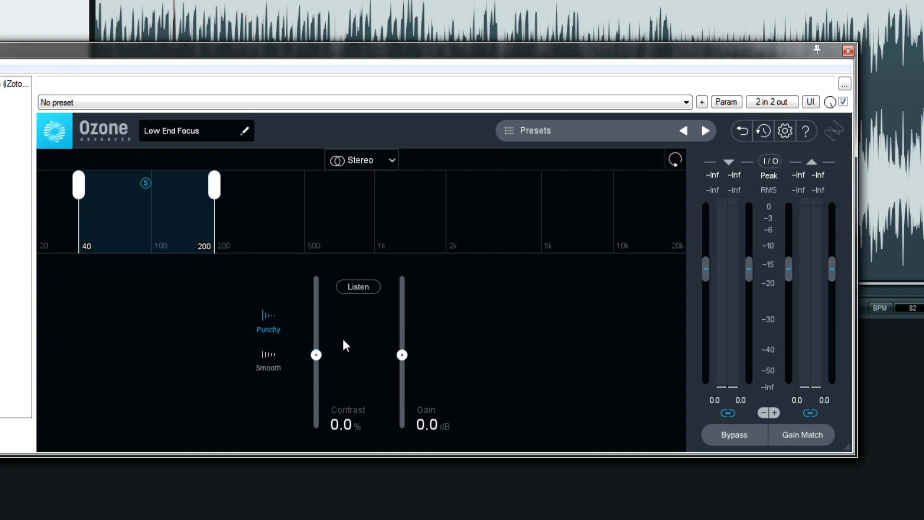
mouse_move(316, 354)
left_mouse_down()
mouse_move(316, 371)
mouse_move(328, 368)
left_mouse_up()
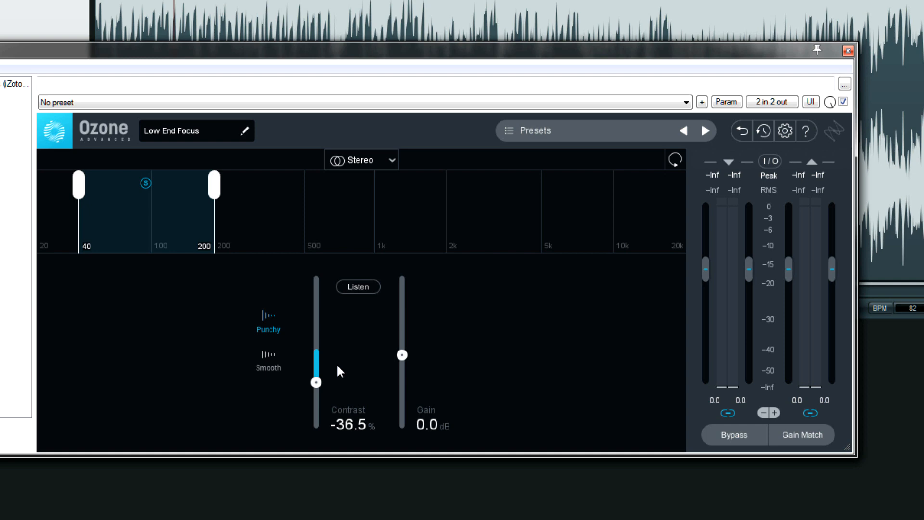
left_click_drag(316, 382, 326, 316)
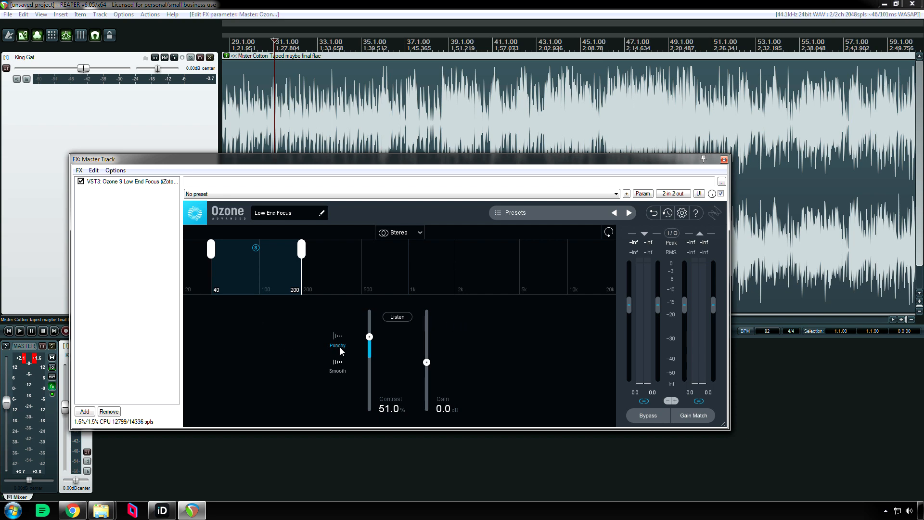
double_click(369, 337)
Try several Low End Focus factory presets, including Clean and Even, Pop Punch and Transient Weight, and load Uniform Low End
left_click(541, 213)
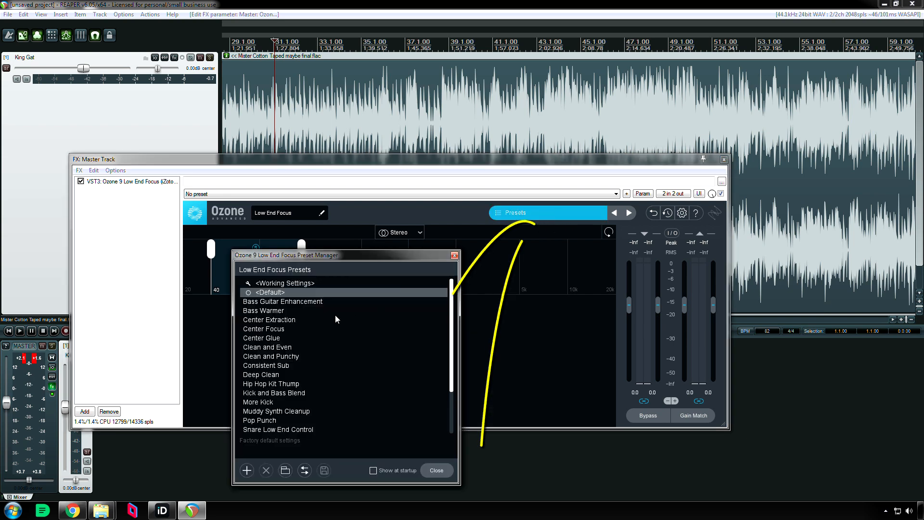
left_click(282, 303)
left_click(282, 329)
left_click(285, 347)
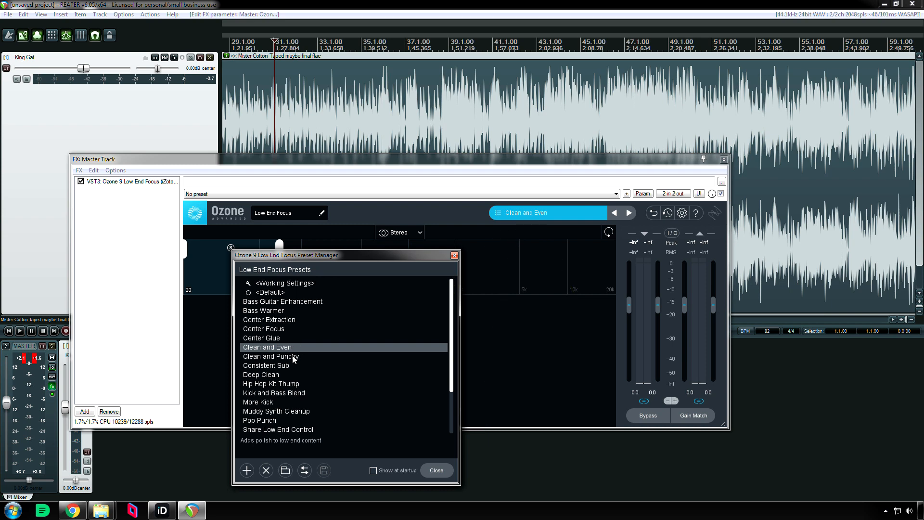
left_click(290, 356)
left_click(286, 375)
left_click(298, 393)
left_click(308, 411)
left_click(311, 419)
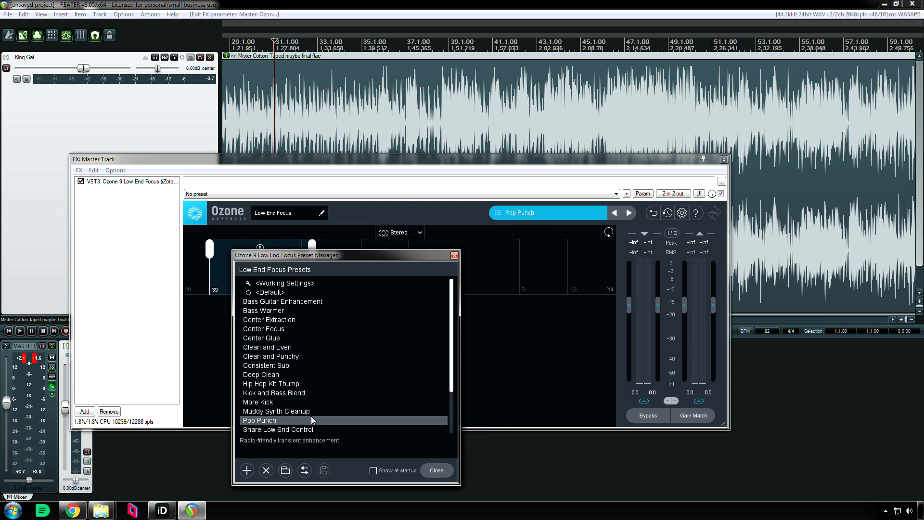
scroll(359, 366, "down", 3)
left_click(304, 391)
left_click(301, 403)
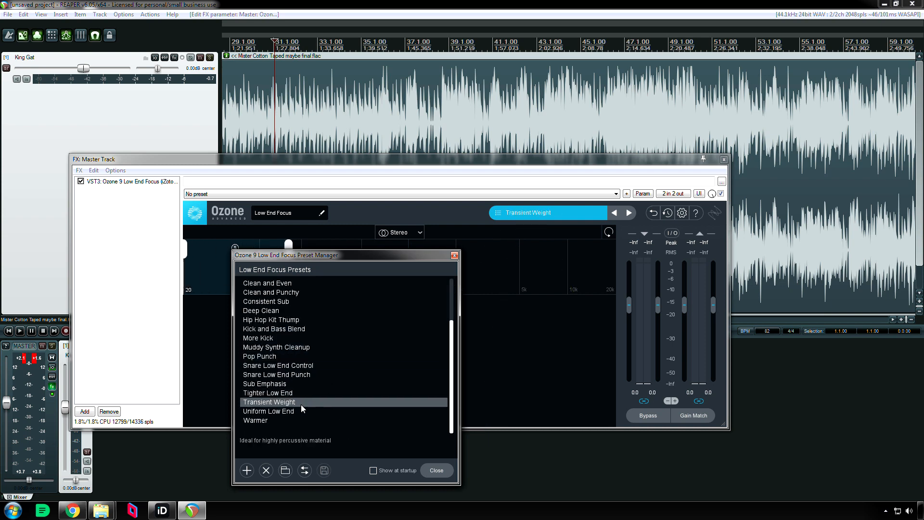
key("Down")
left_click(454, 255)
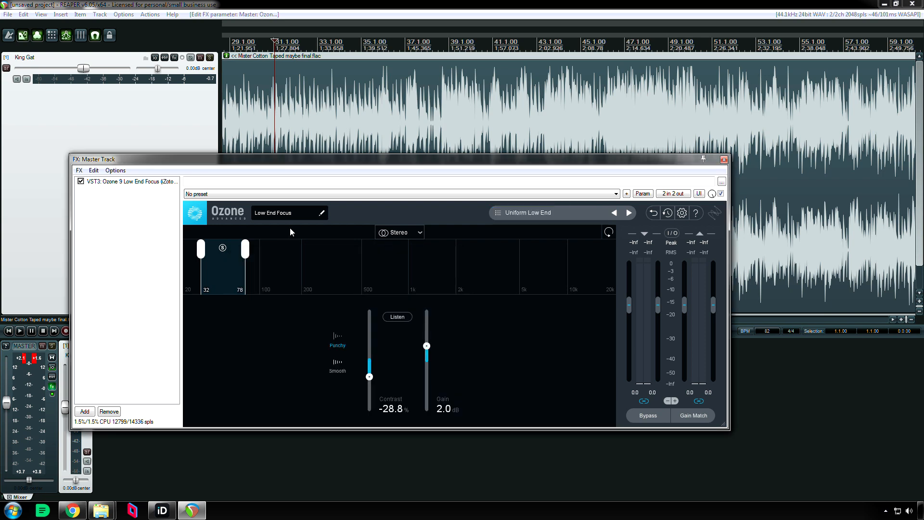